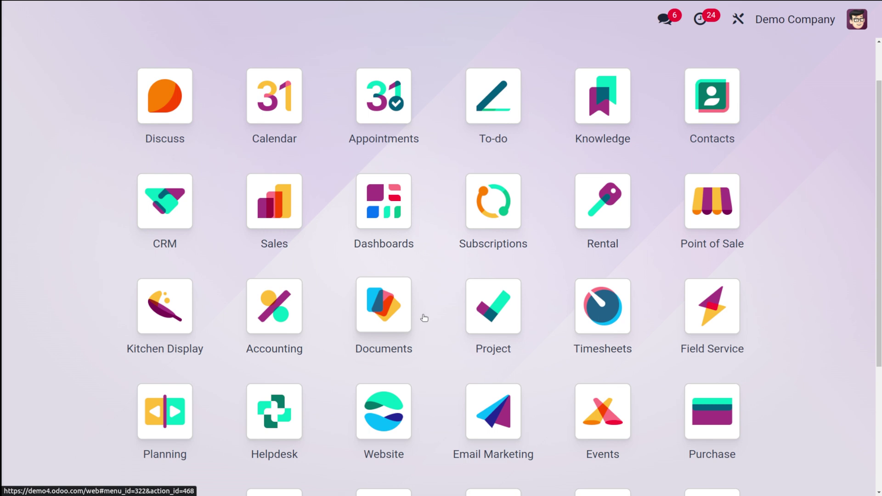
Step: Open the Rental app's Products list and start a new rentable product
type("re")
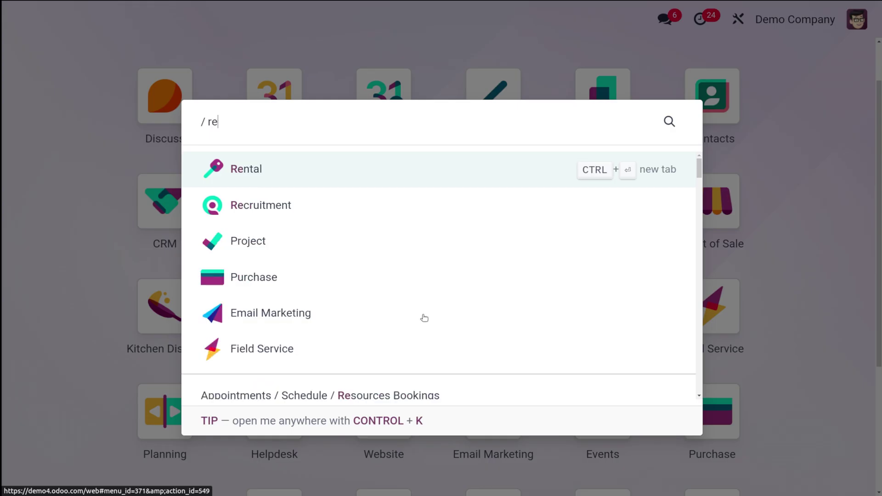
left_click(325, 178)
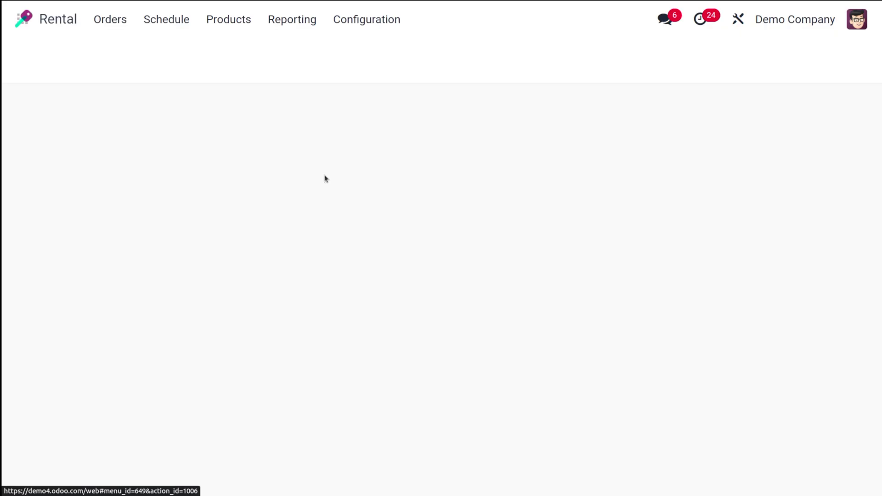
left_click(229, 21)
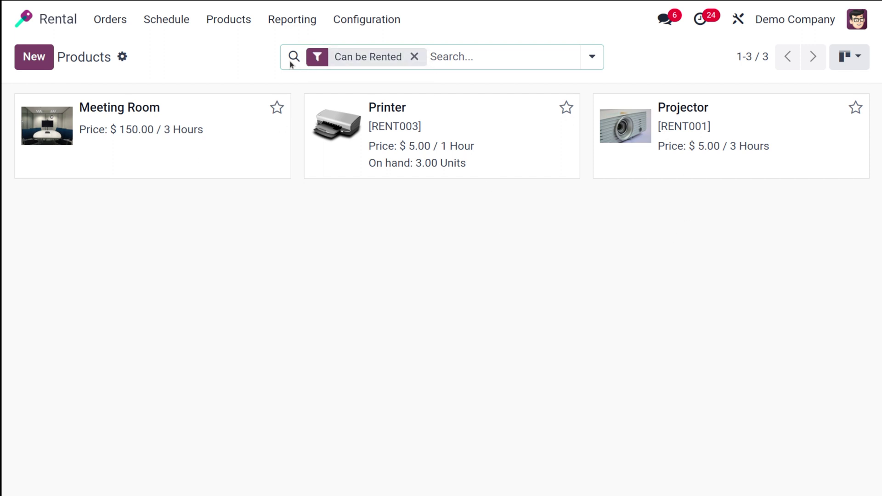
left_click(39, 63)
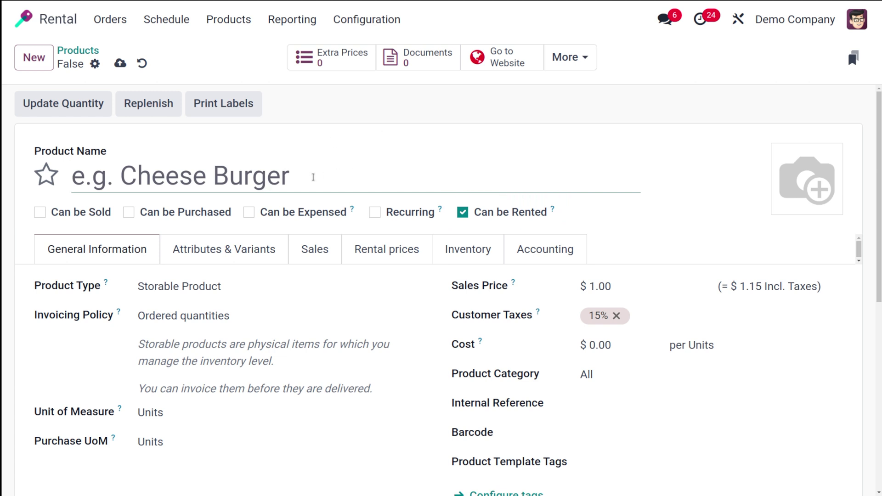
Step: Name the new product 'Car' and star it as a favourite
type("Car")
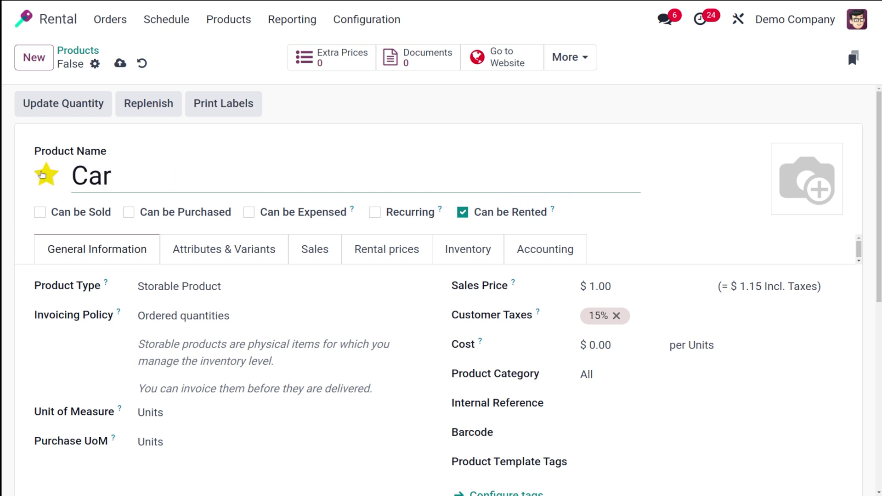
left_click(42, 174)
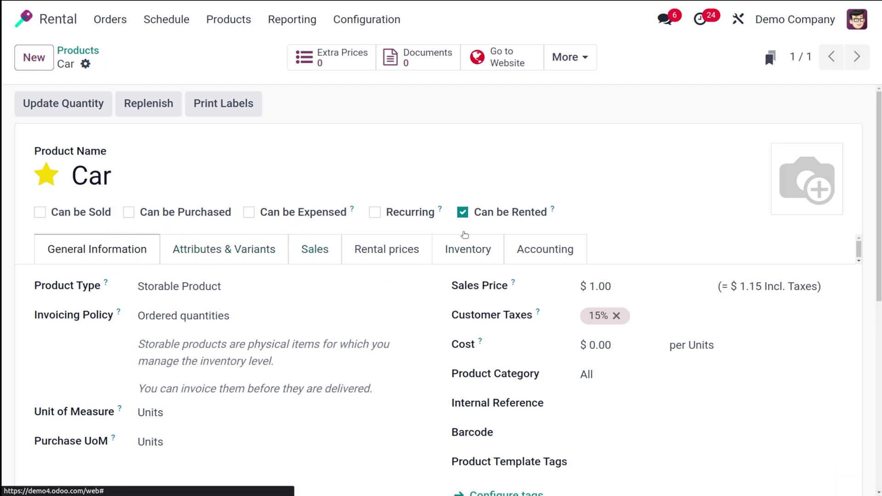
scroll(480, 363, "down", 3)
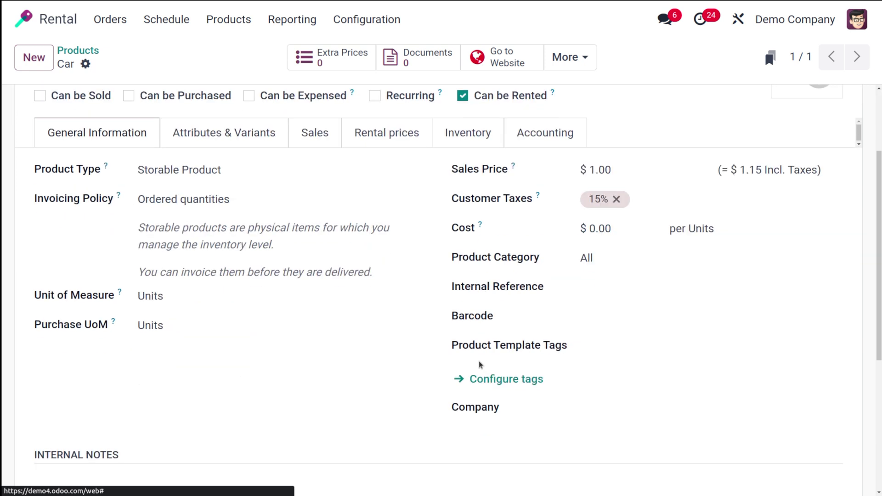
scroll(480, 365, "up", 3)
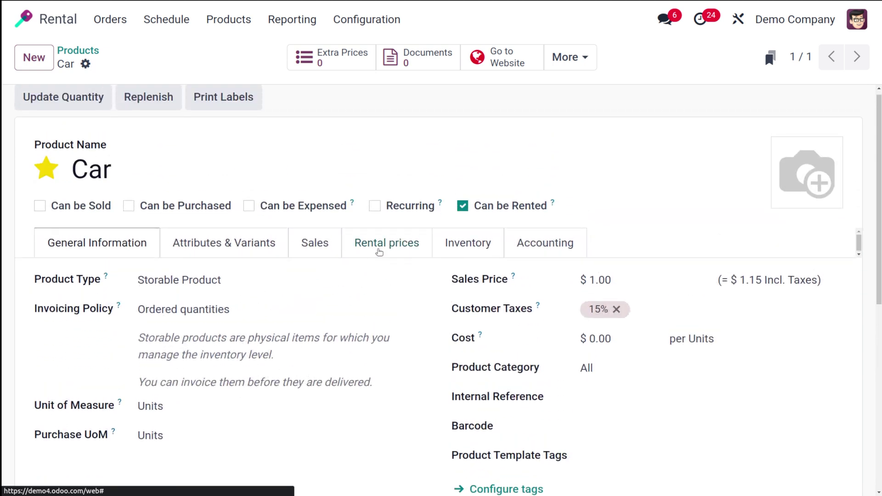
Step: On Car's Rental prices, set Extra Hour to $10.00 and Extra Day to $100.00
left_click(369, 247)
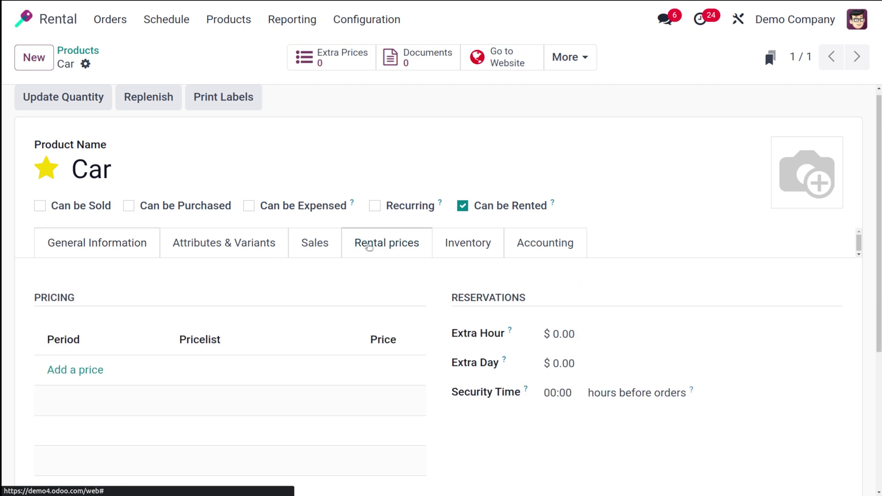
scroll(258, 353, "down", 4)
scroll(258, 352, "up", 2)
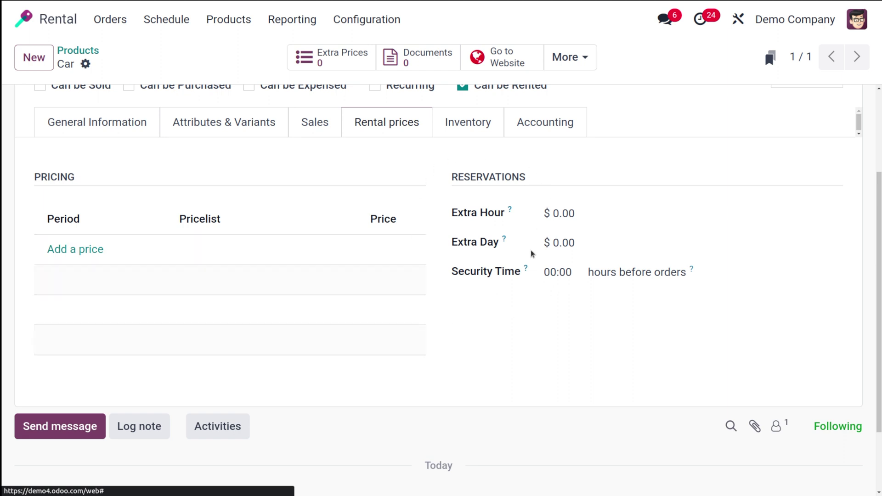
left_click(553, 220)
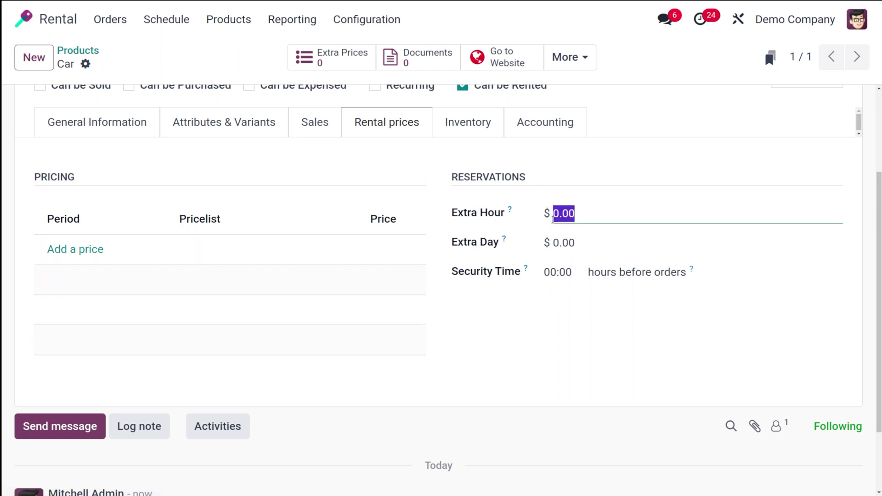
type("10")
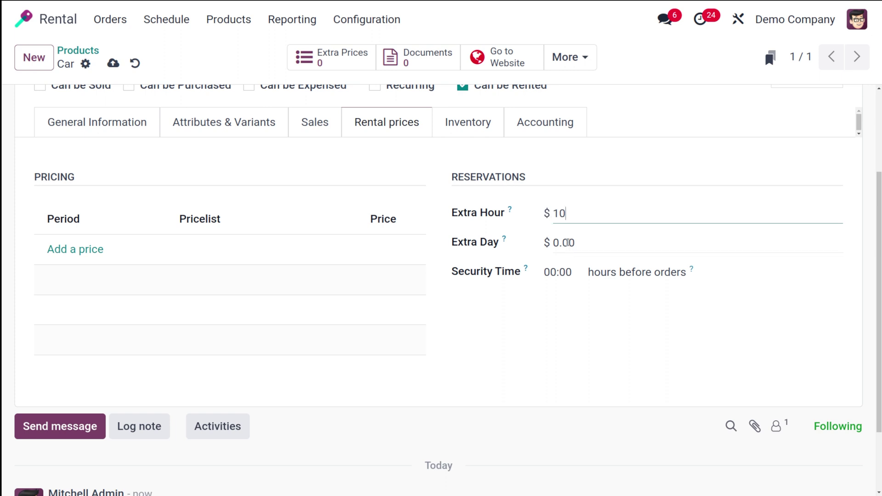
left_click(568, 243)
type("1")
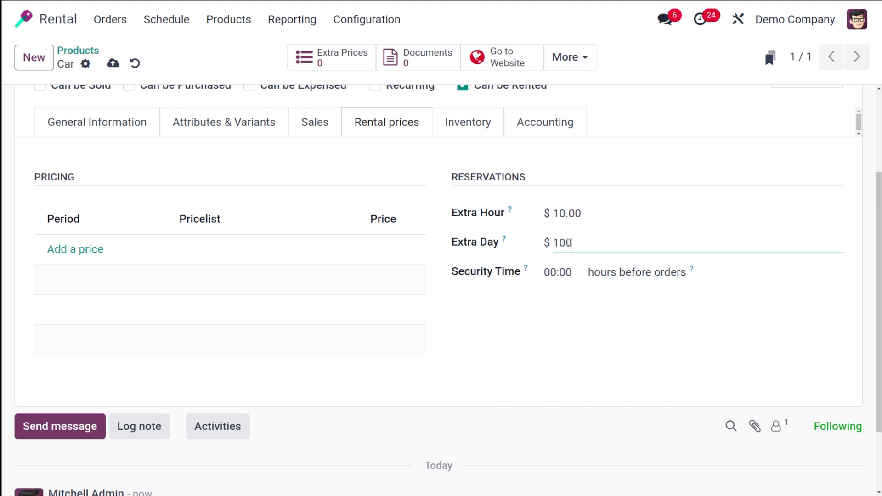
type("00")
left_click(526, 238)
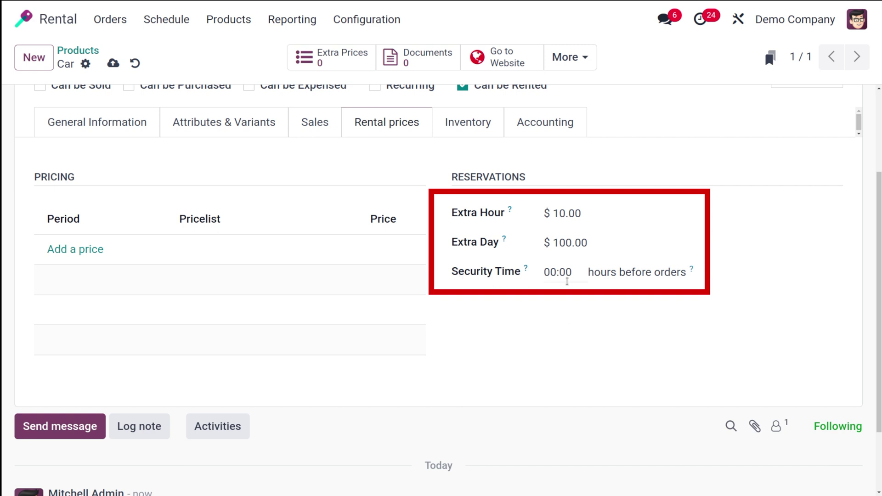
Step: Set Car's security time before pickup to 1 hour
left_click(550, 271)
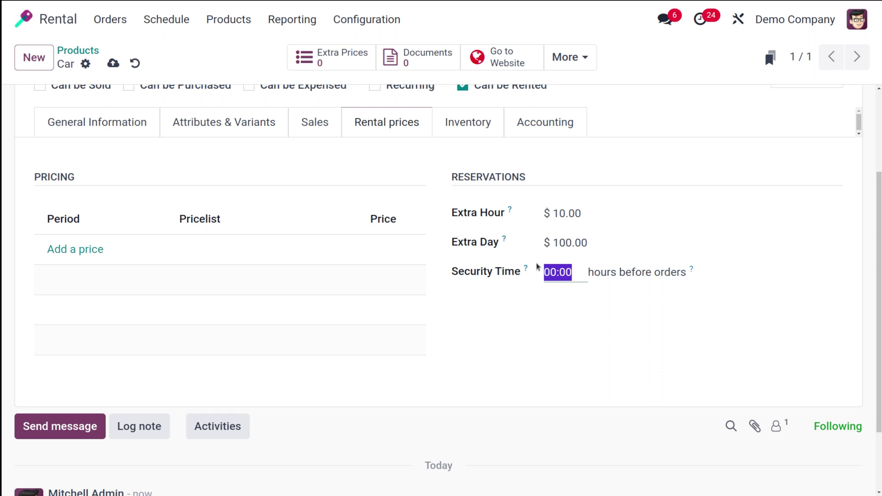
mouse_move(526, 269)
type("1")
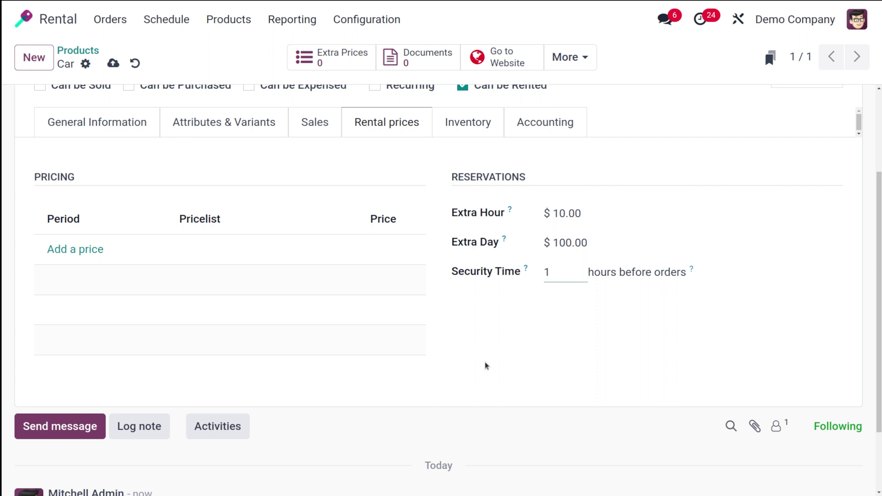
left_click(486, 365)
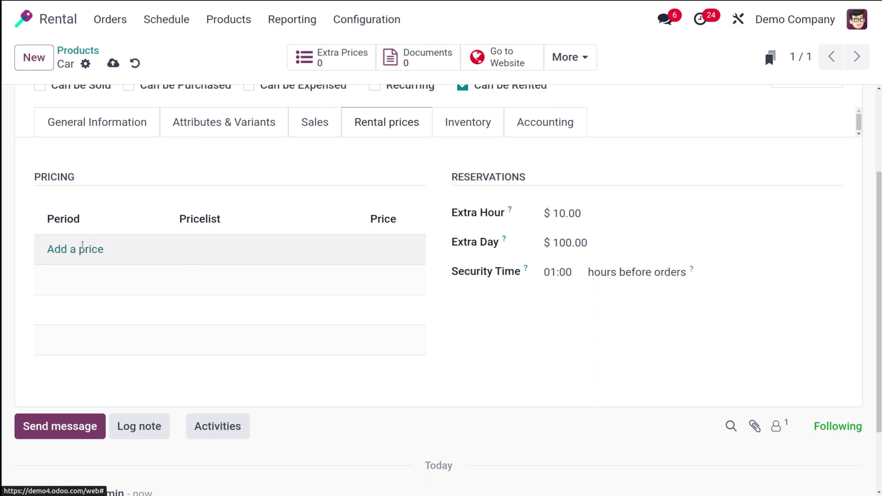
Step: Discard the empty pricing line and save the Car product
left_click(82, 248)
left_click(52, 250)
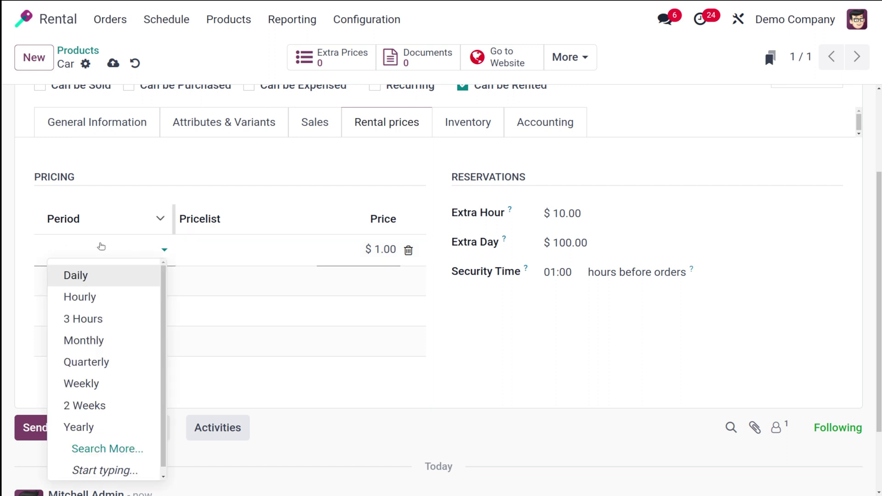
left_click(138, 183)
left_click(136, 65)
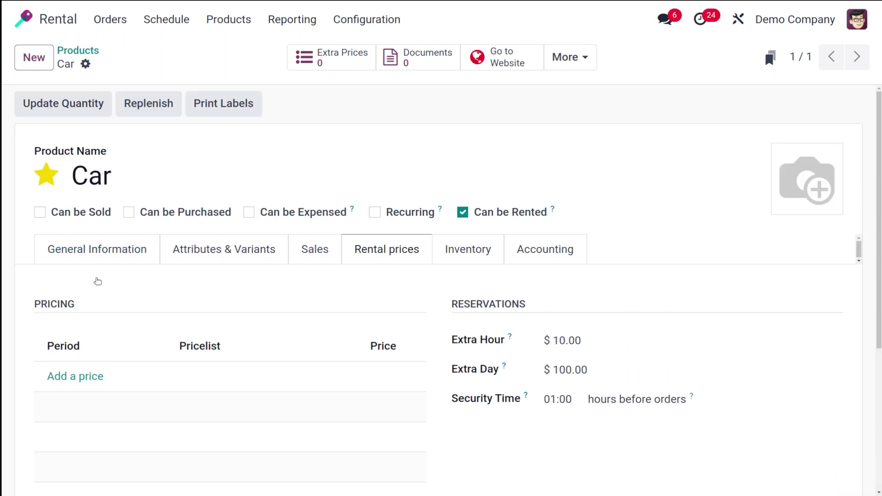
left_click(364, 24)
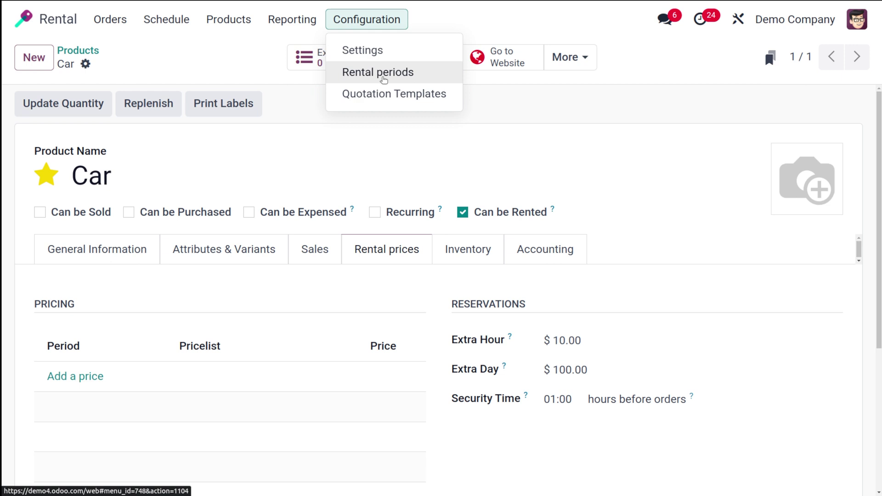
Step: Rename the Monthly rental period to 'New period'
left_click(383, 78)
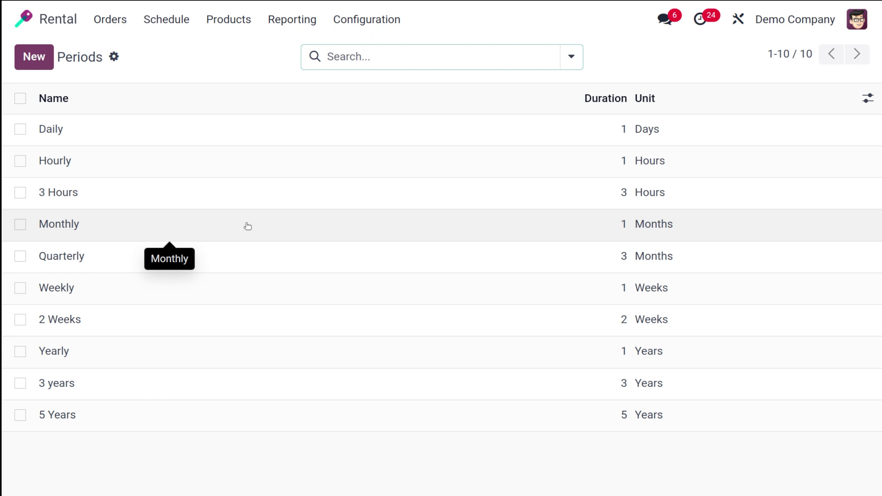
left_click(247, 226)
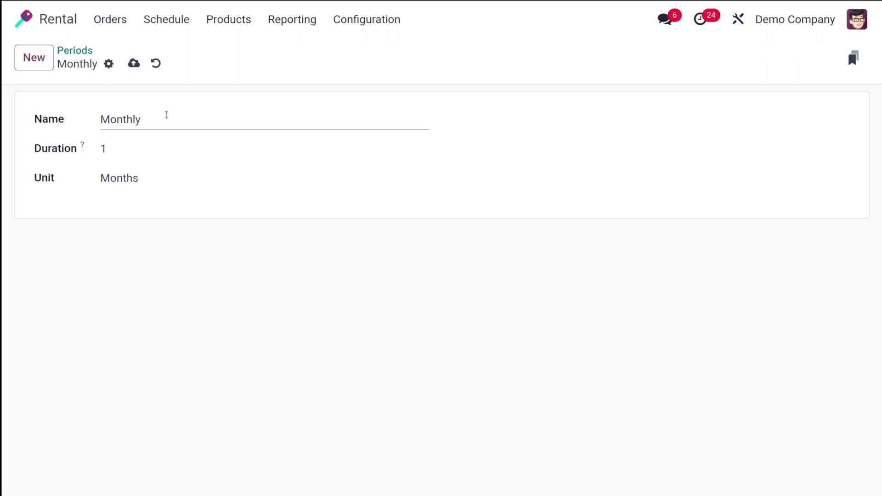
left_click_drag(151, 118, 97, 120)
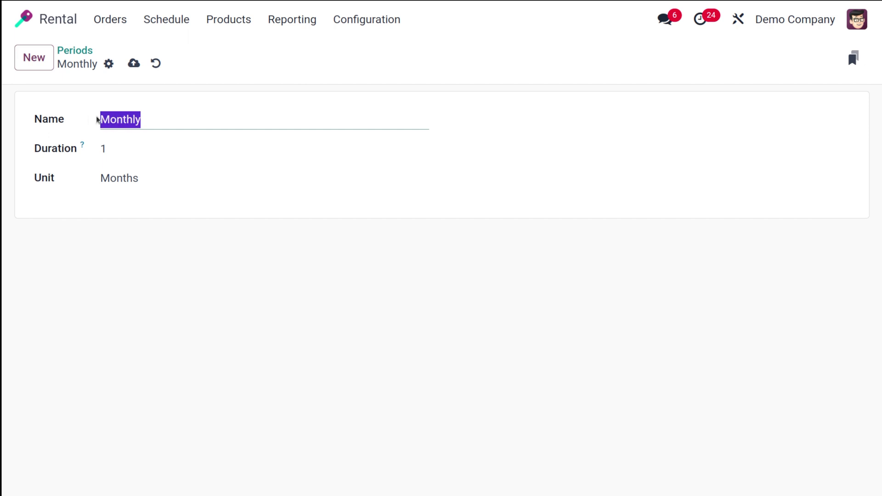
key("BackSpace")
type("w")
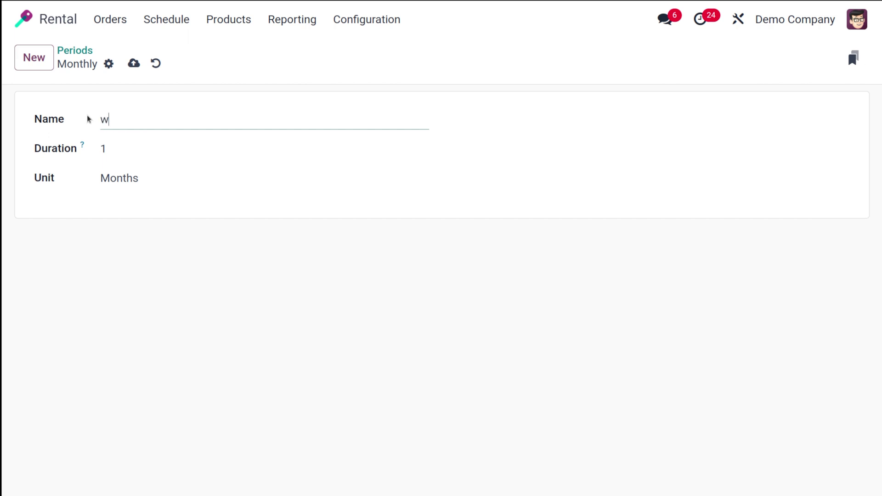
type("eek")
key("BackSpace")
key("BackSpace")
key("BackSpace")
key("BackSpace")
key("BackSpace")
type("New periods")
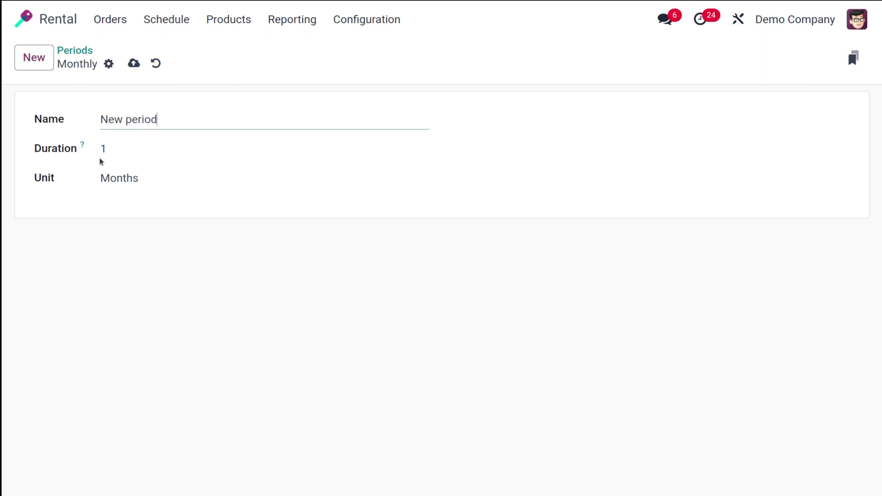
Step: Give New period a 5-day duration, save it, and reopen the Car product
left_click(106, 149)
double_click(107, 149)
key("BackSpace")
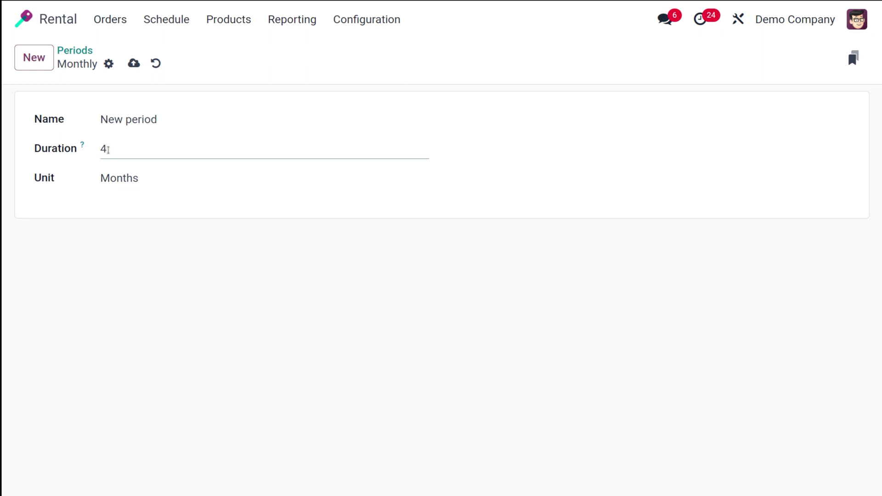
left_click(144, 185)
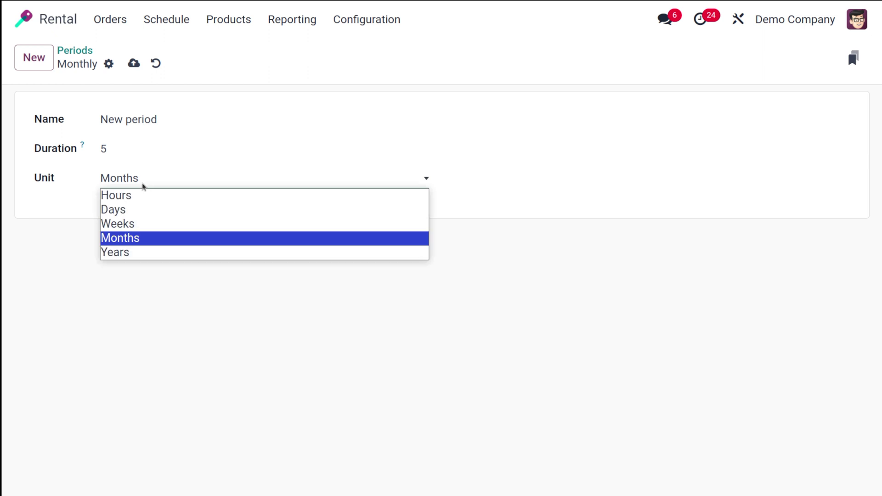
left_click(133, 210)
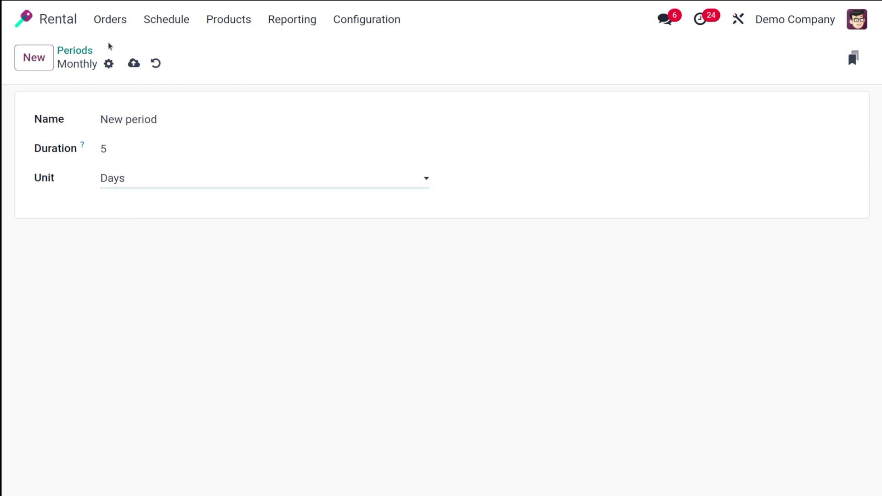
left_click(134, 64)
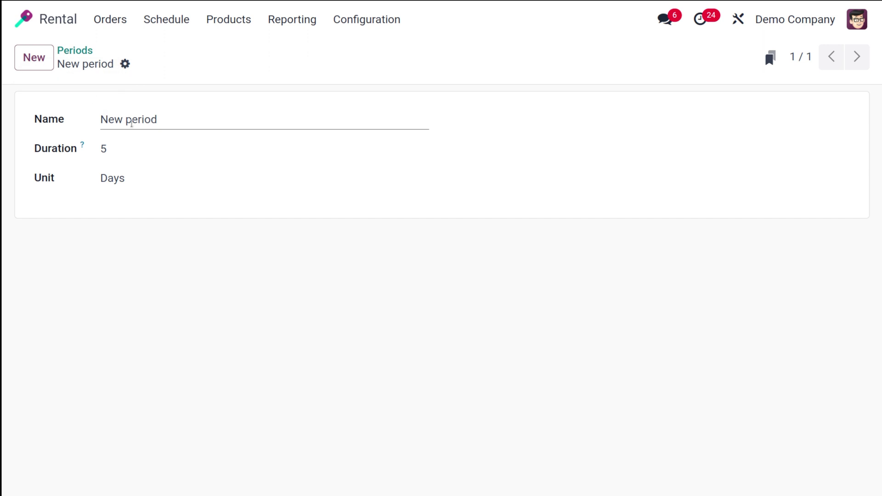
left_click(225, 21)
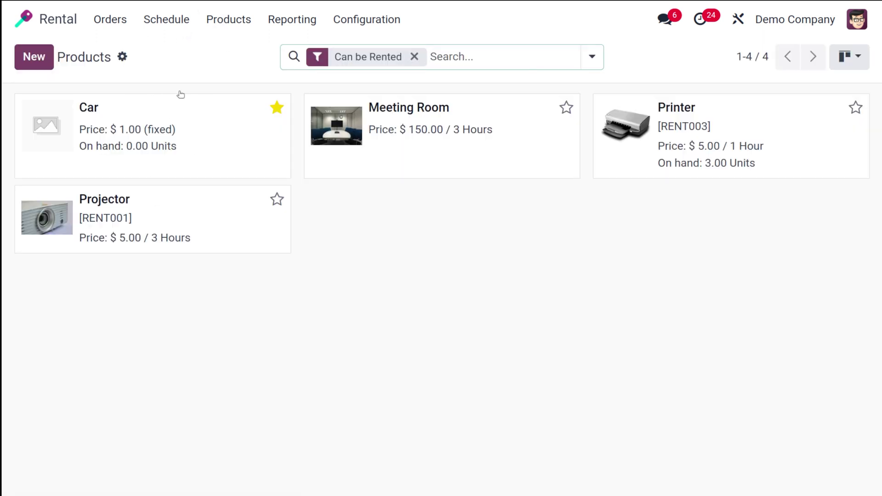
left_click(203, 119)
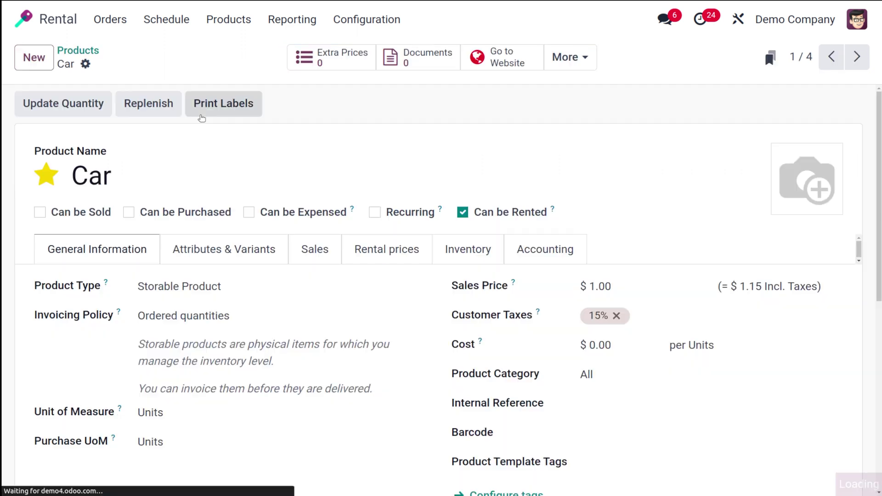
Step: Add a New period price of $100.00 to Car and save the product
left_click(382, 249)
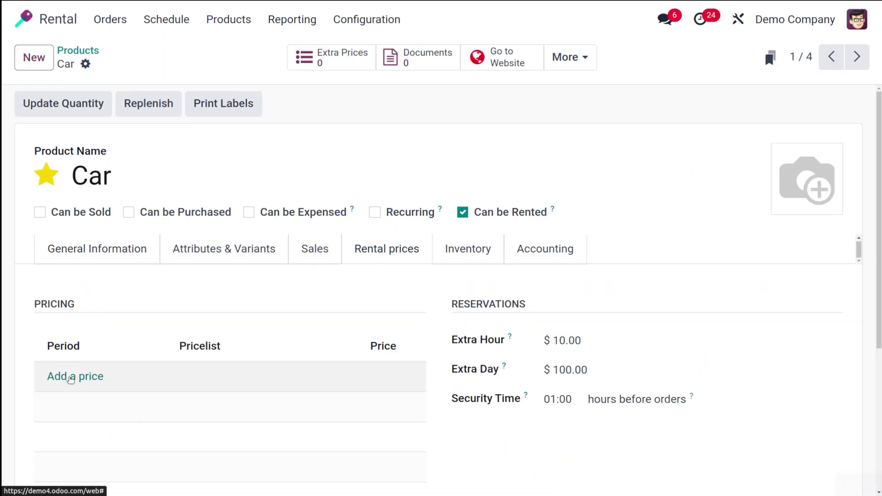
left_click(71, 378)
left_click(70, 378)
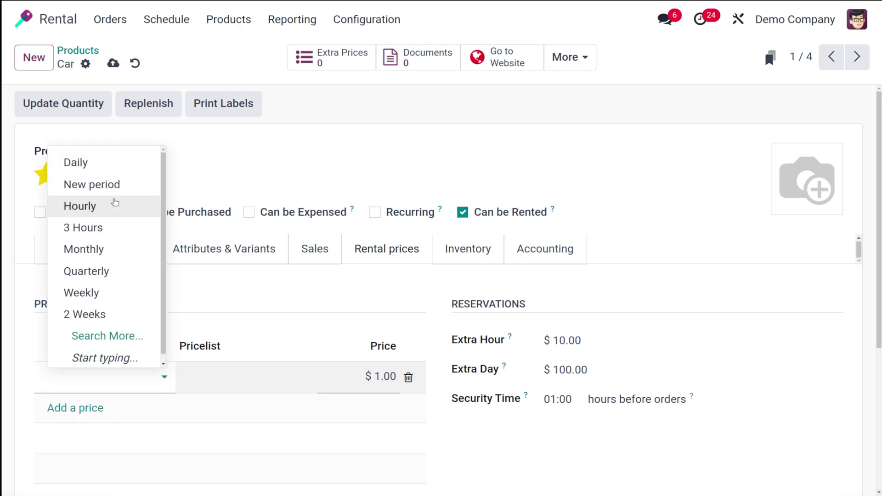
left_click(120, 184)
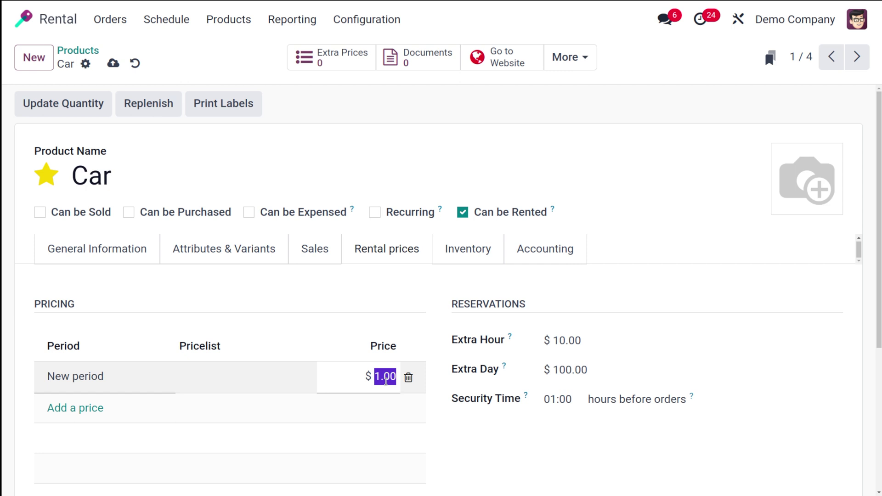
type("100")
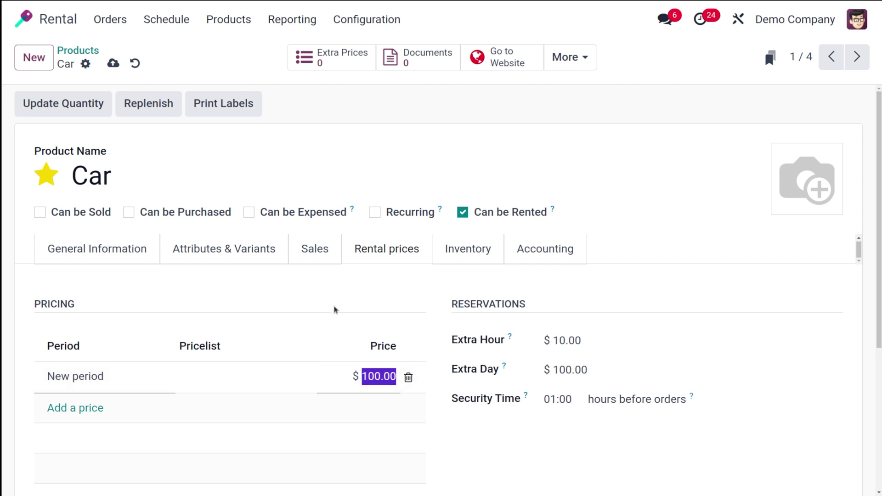
left_click(335, 311)
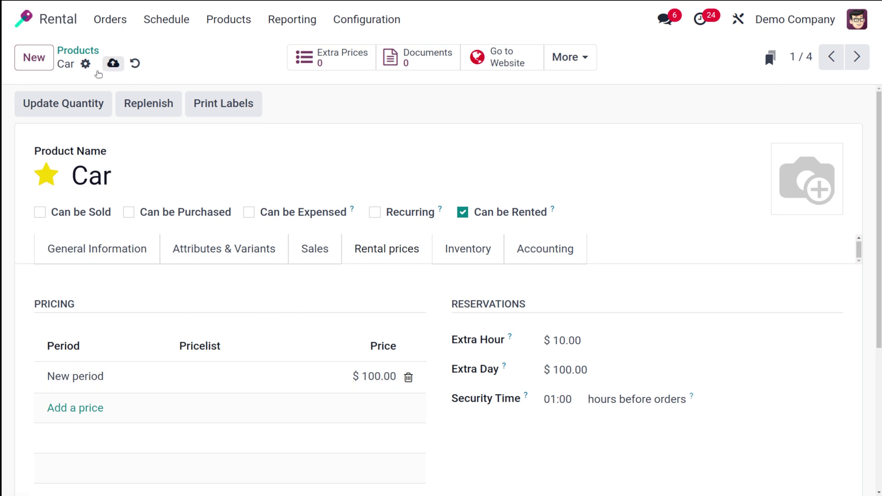
left_click(111, 63)
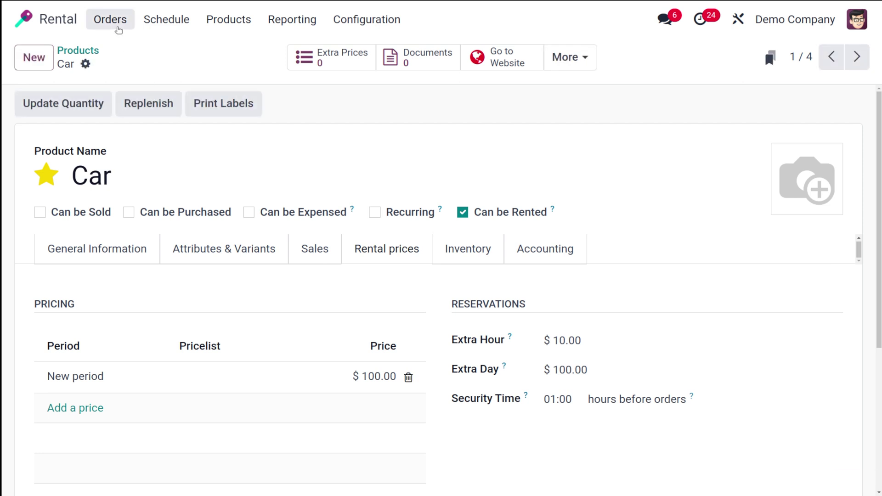
left_click(113, 21)
Step: Create a rental quotation for Wood Corner with a Car (Rental) line at $100.00
left_click(122, 54)
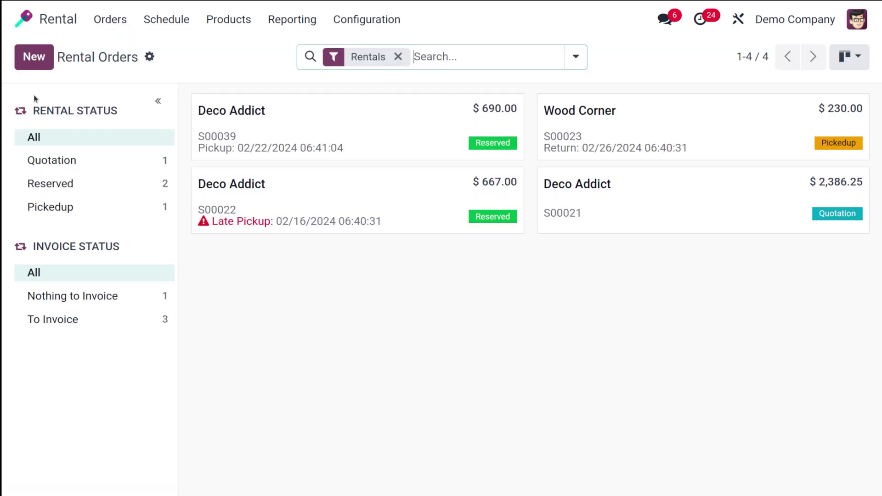
left_click(37, 65)
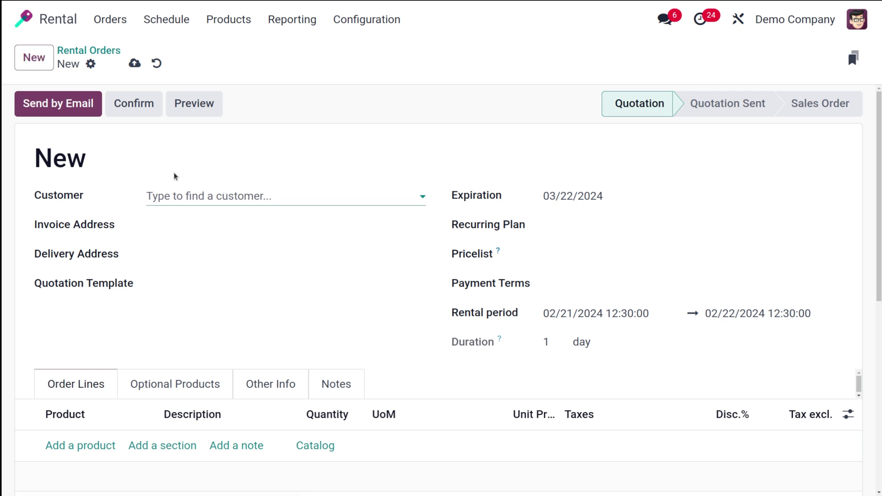
left_click(183, 186)
left_click(200, 266)
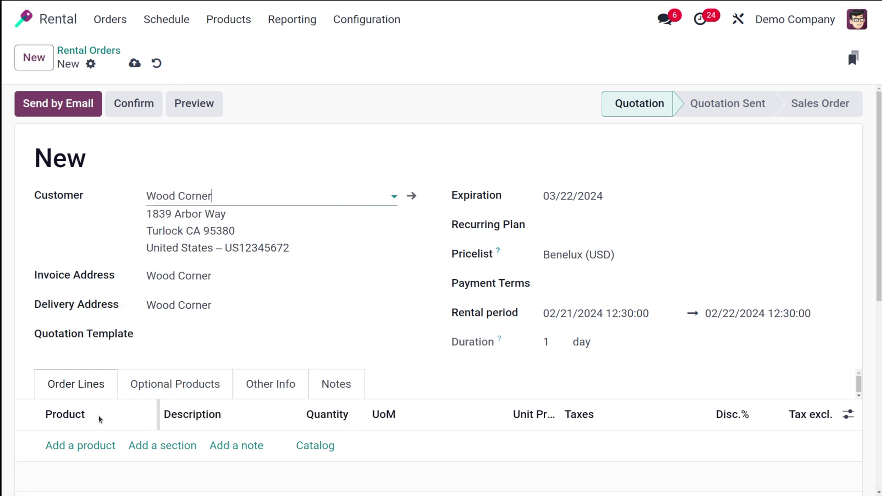
scroll(100, 419, "down", 5)
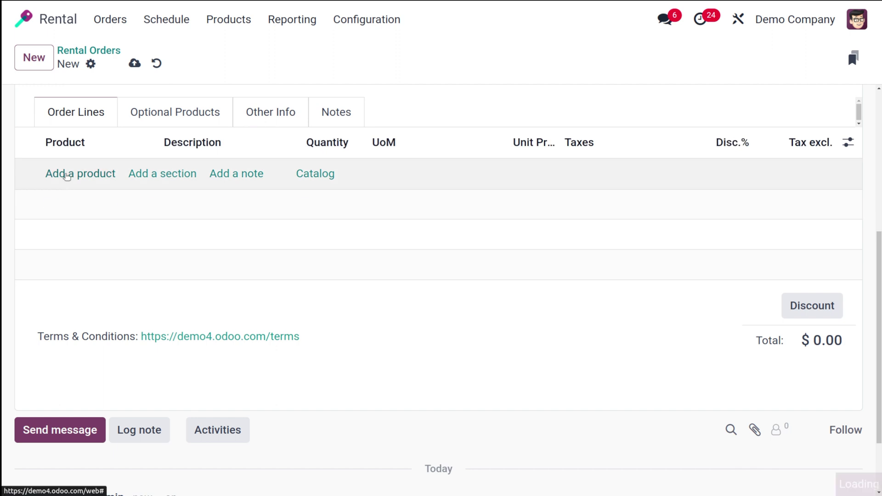
left_click(64, 173)
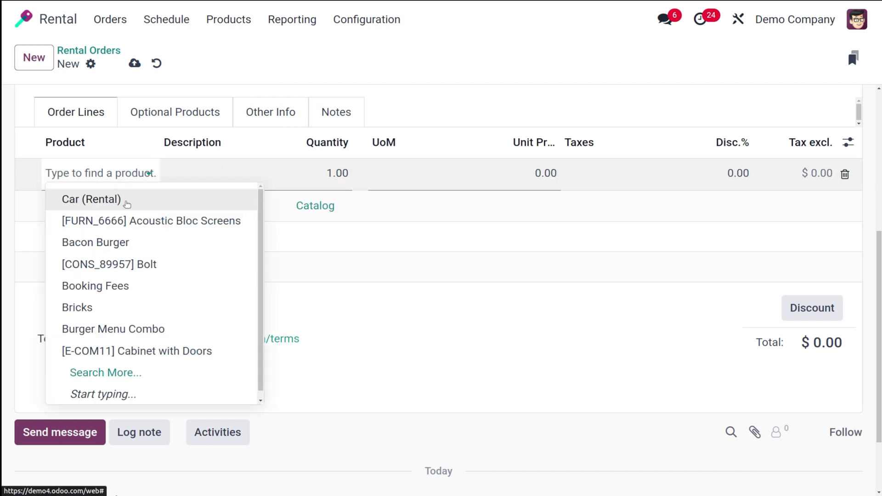
left_click(123, 200)
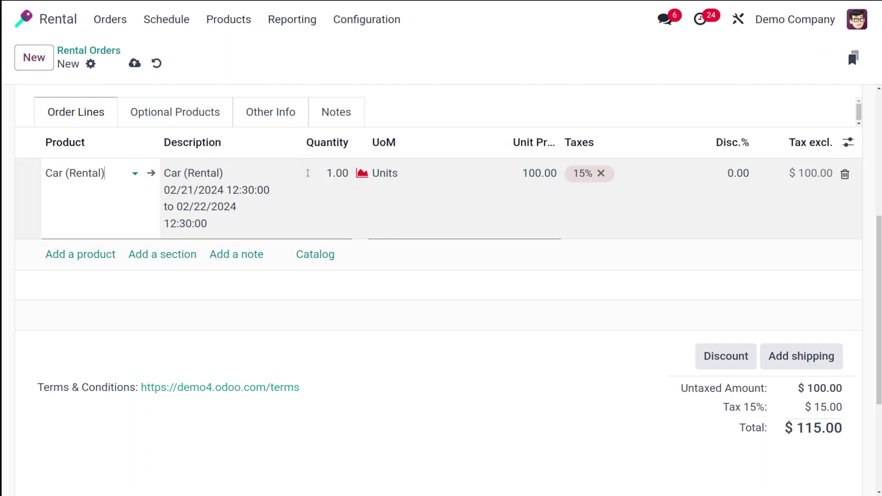
scroll(310, 165, "up", 5)
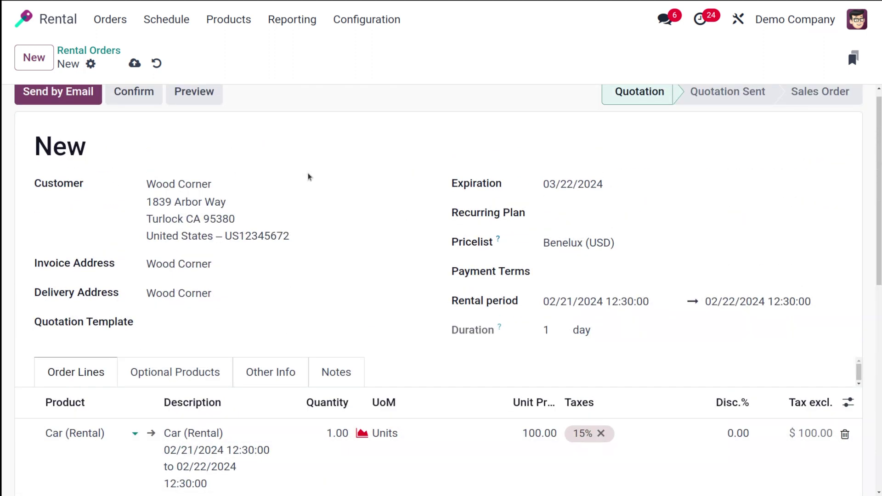
Step: Set the rental period to 02/21–02/26/2024 (5 days) and request a price recompute
left_click(663, 309)
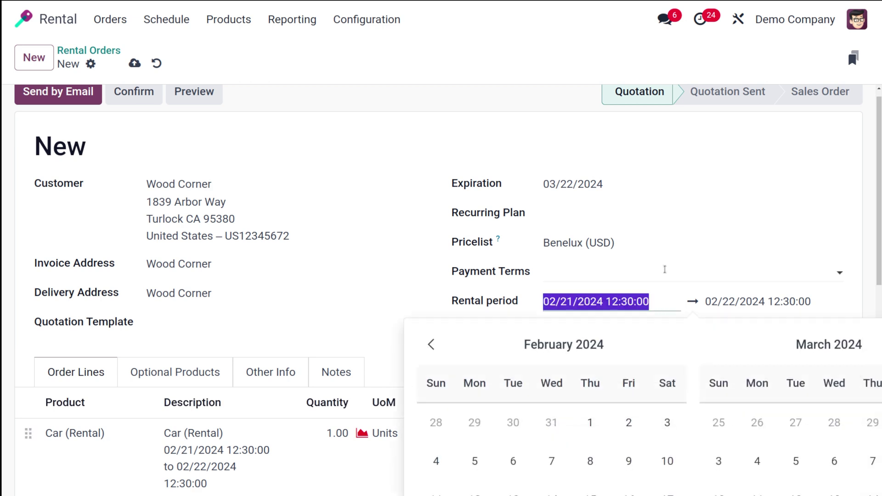
scroll(655, 236, "down", 5)
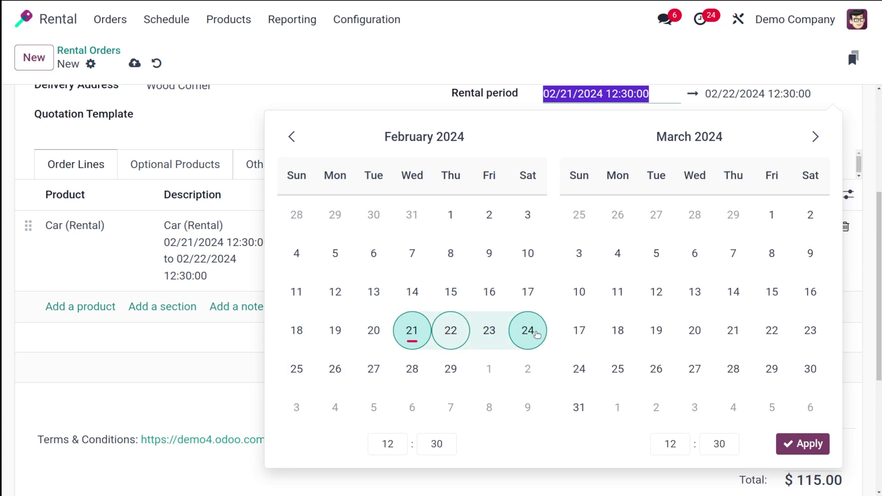
left_click(297, 367)
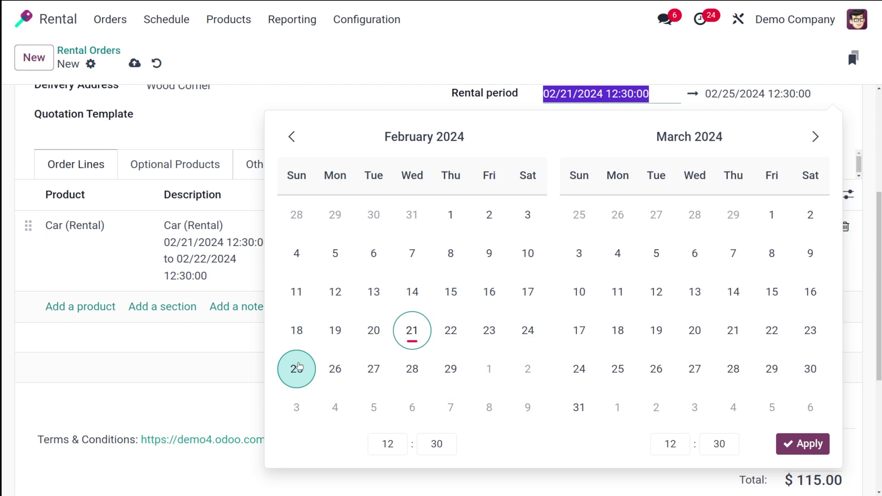
left_click(526, 65)
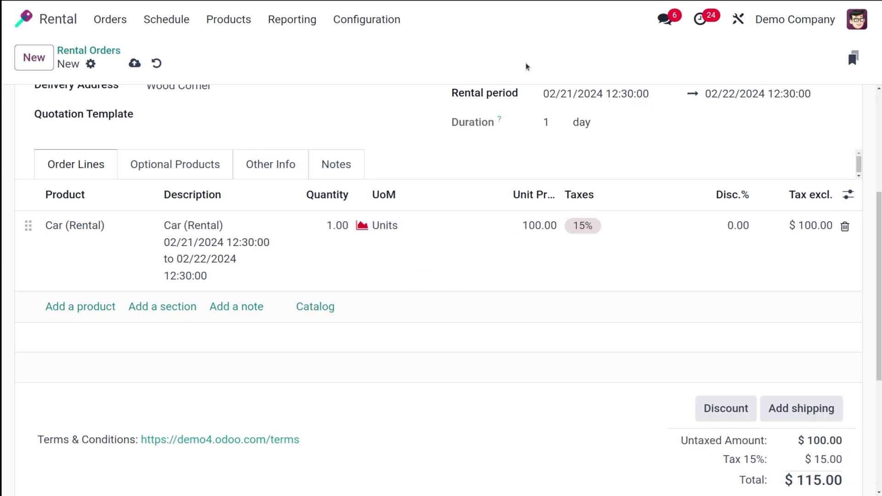
scroll(549, 216, "up", 3)
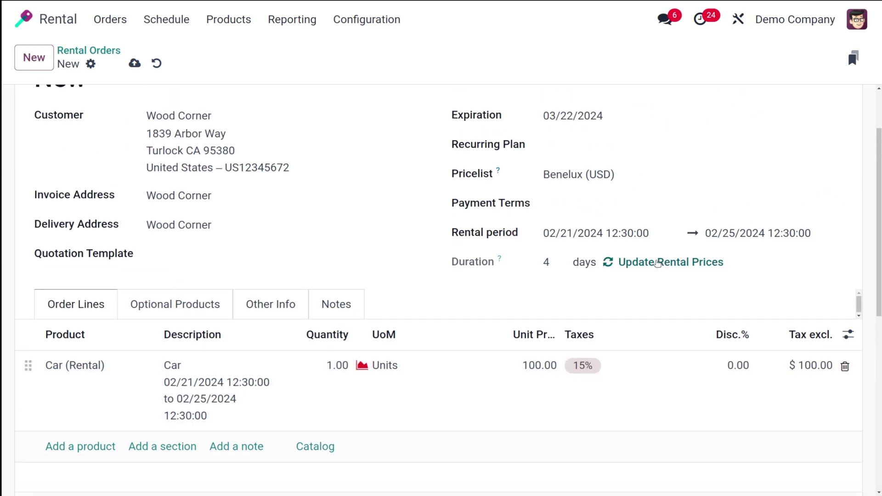
left_click(719, 234)
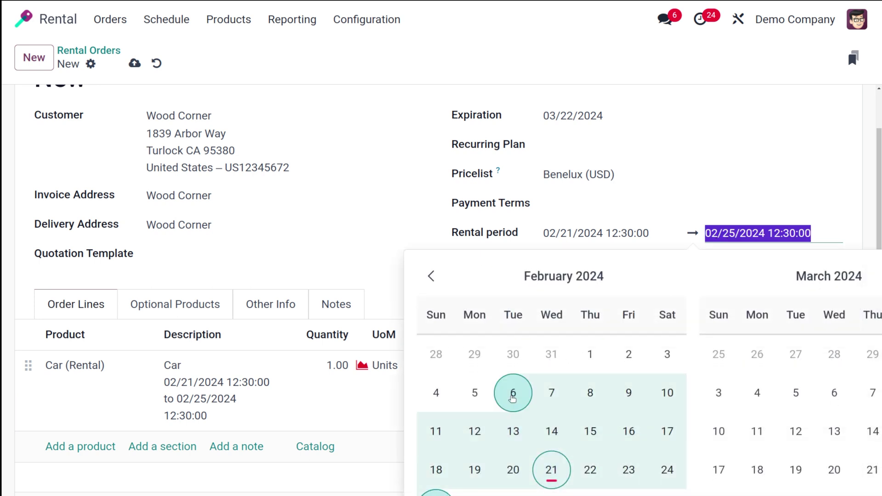
left_click(671, 163)
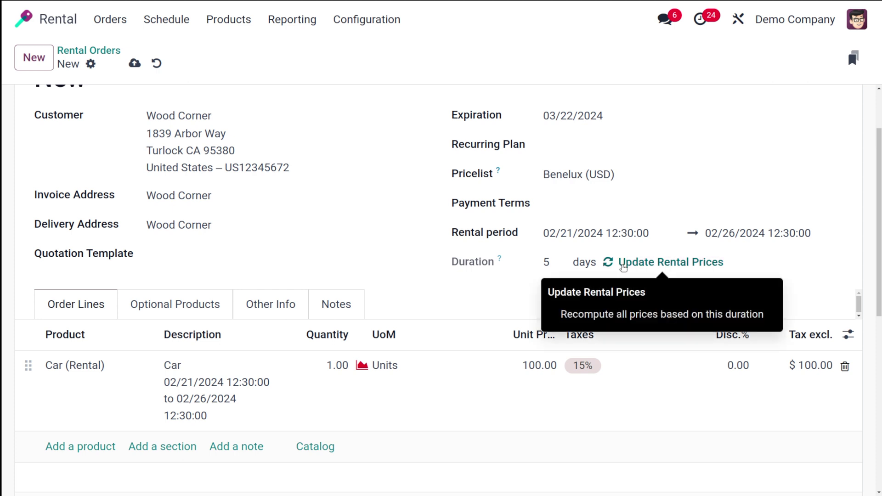
left_click(623, 266)
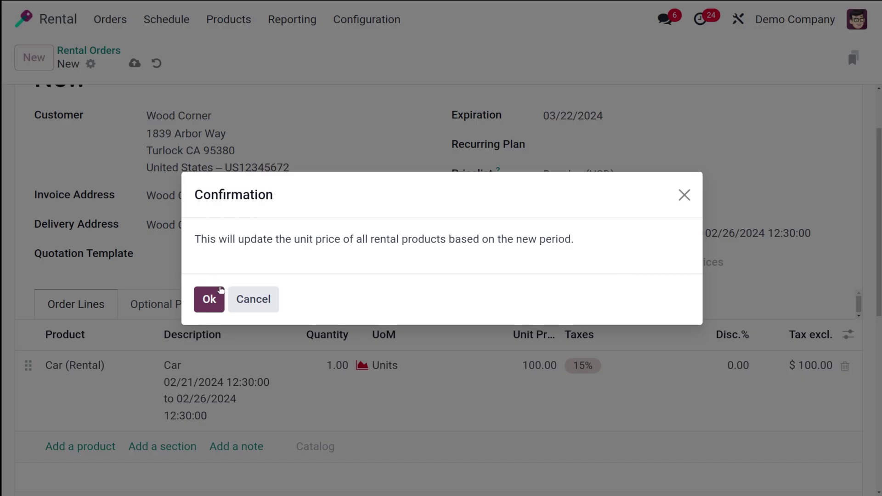
Step: Confirm the rental price update, leaving quotation S00070 with the 5-day Car line at $100.00
left_click(209, 299)
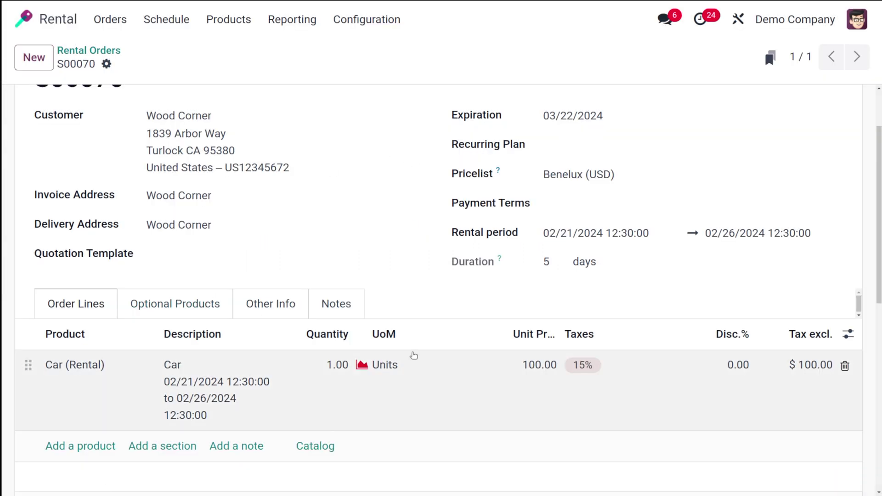
scroll(394, 399, "down", 4)
scroll(393, 395, "up", 5)
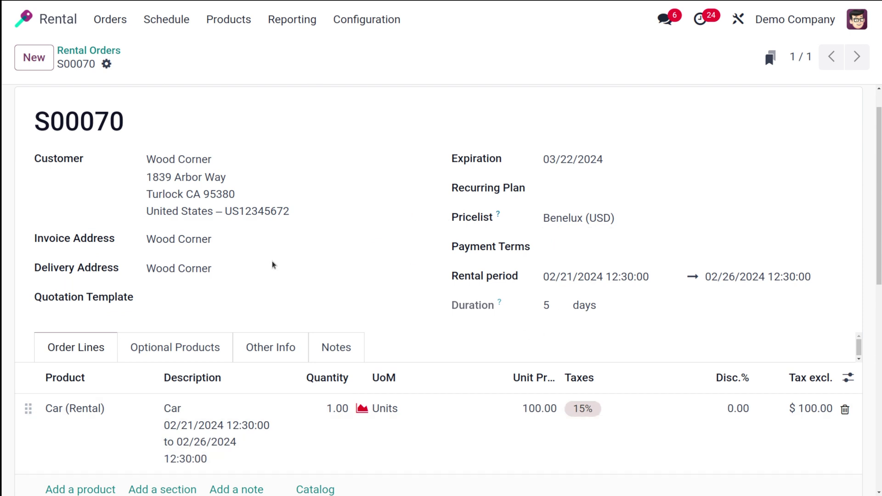
scroll(204, 131, "up", 1)
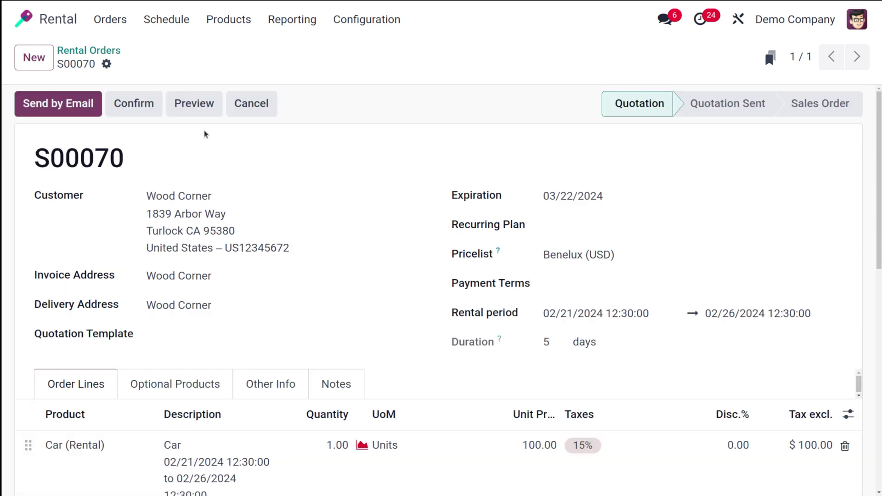
scroll(205, 130, "down", 1)
scroll(206, 134, "up", 1)
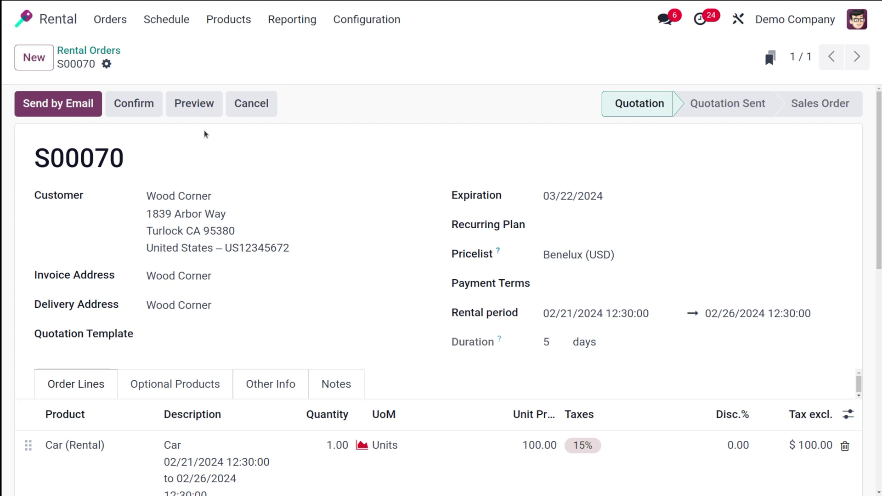